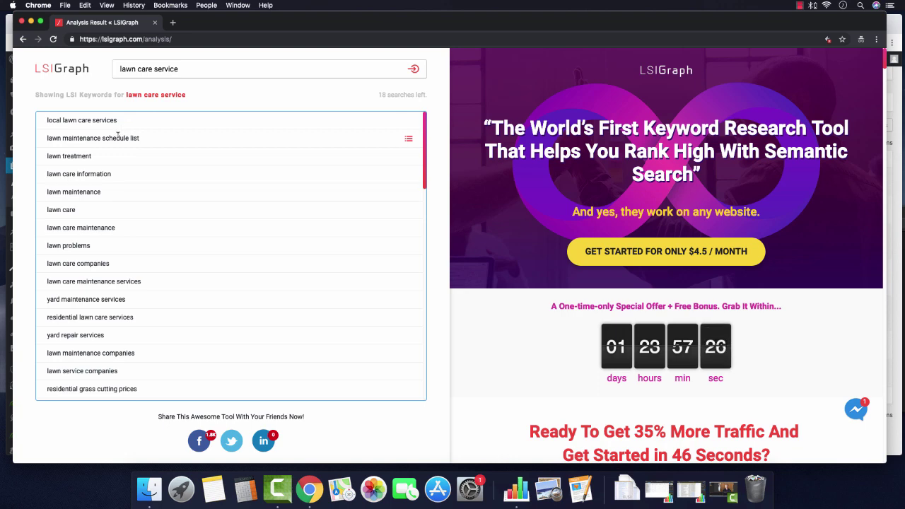
click(134, 65)
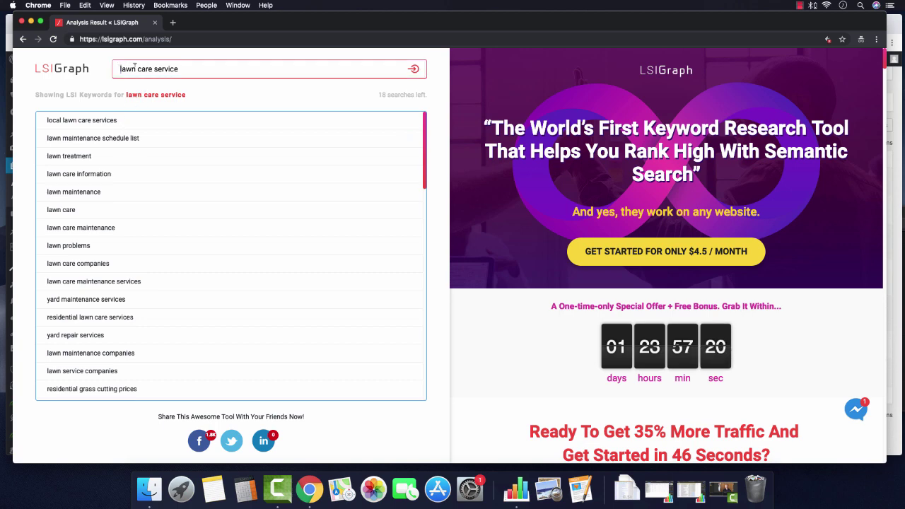
triple_click(214, 66)
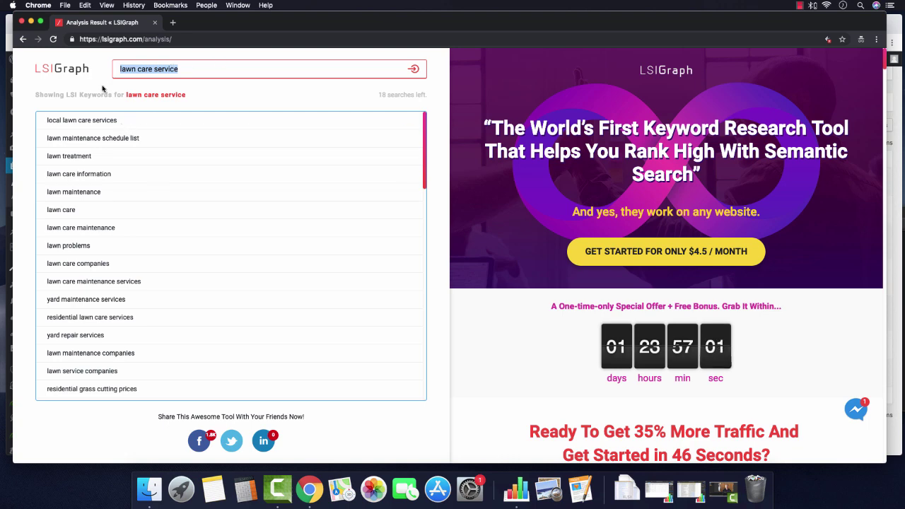
click(92, 93)
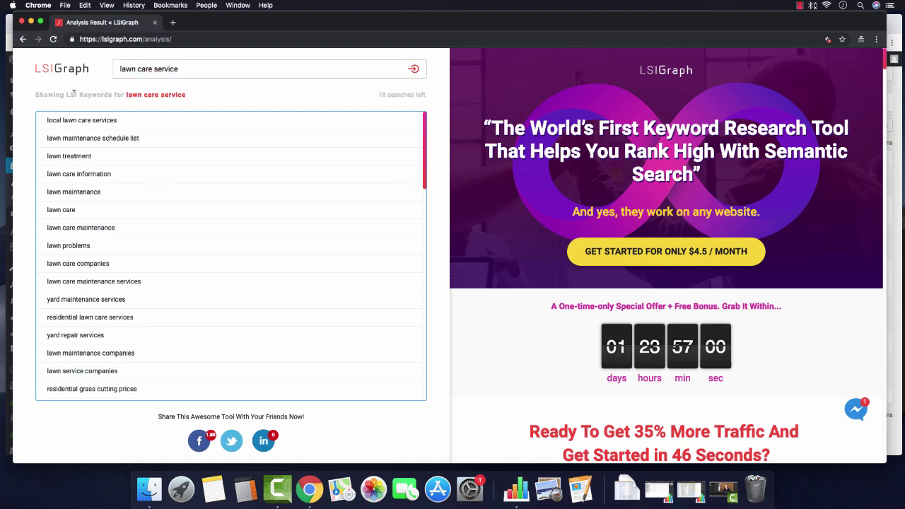
drag(66, 94, 110, 92)
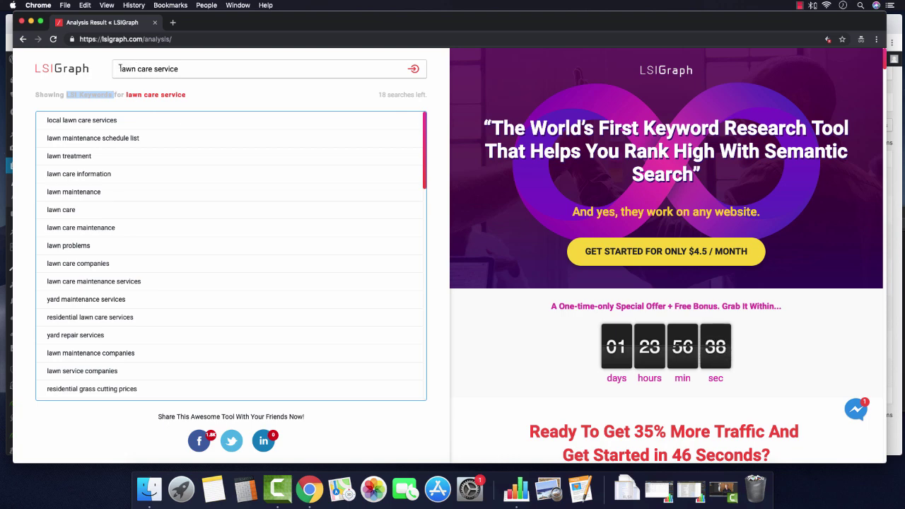
click(271, 62)
triple_click(264, 67)
click(187, 68)
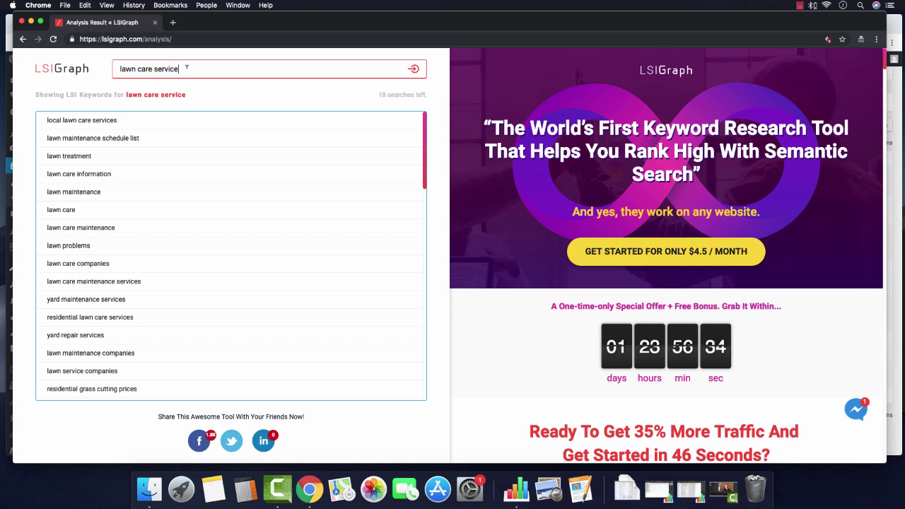
drag(167, 69, 86, 71)
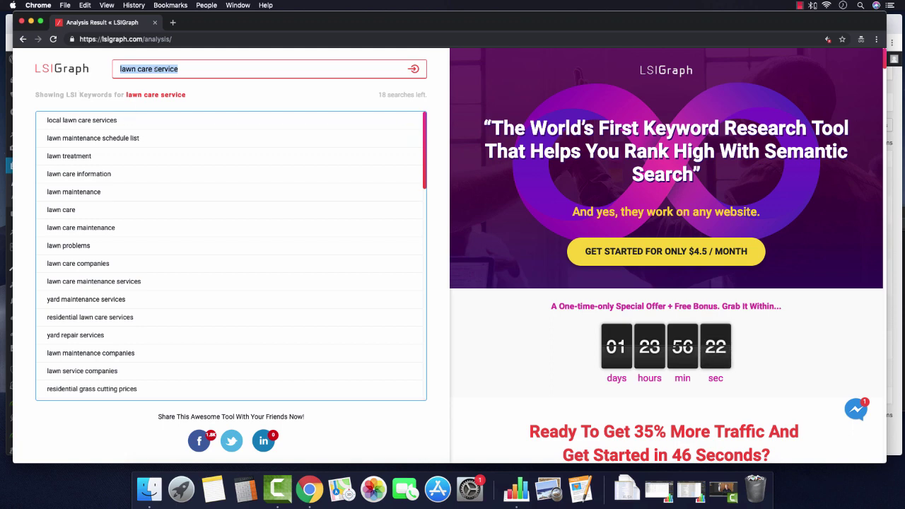
click(46, 73)
drag(154, 68, 275, 71)
drag(179, 69, 135, 68)
- Remove 'care' so the query reads 'lawn service', and scroll down the keyword list
click(247, 62)
key(BackSpace)
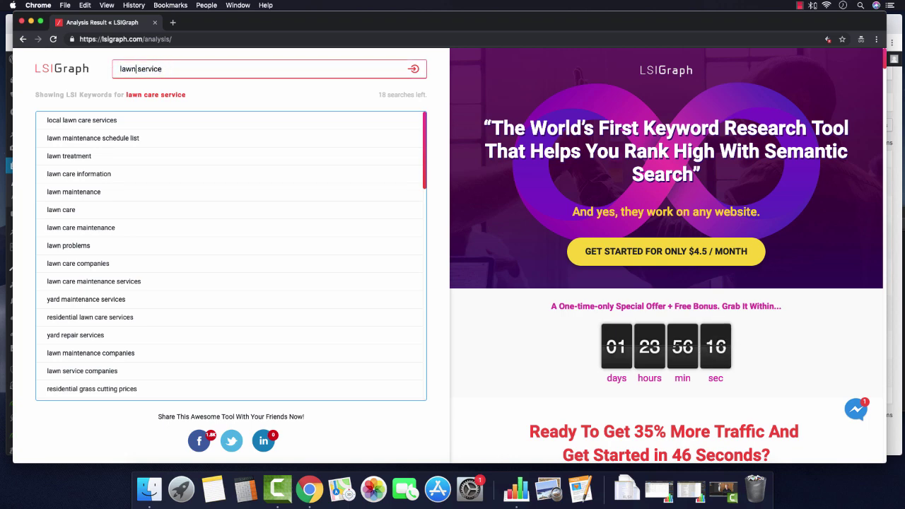
scroll(106, 212, down, 2)
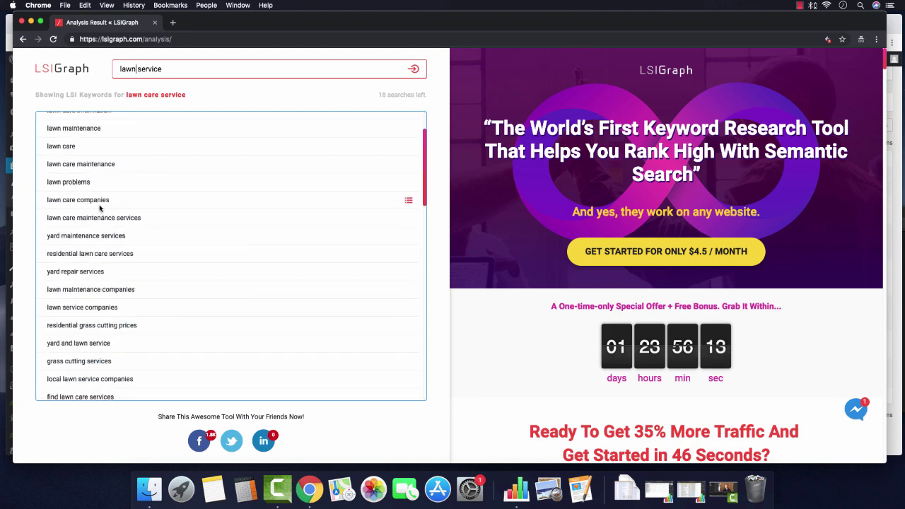
scroll(108, 193, down, 2)
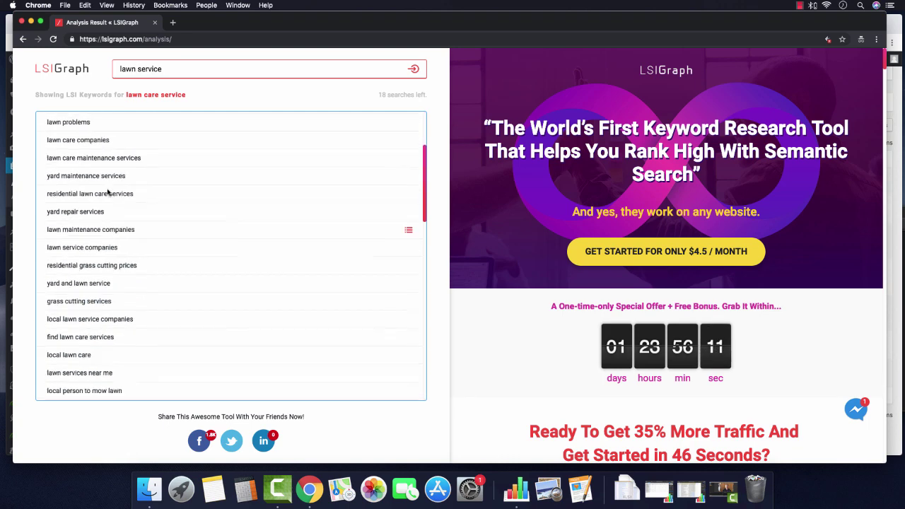
scroll(108, 198, down, 4)
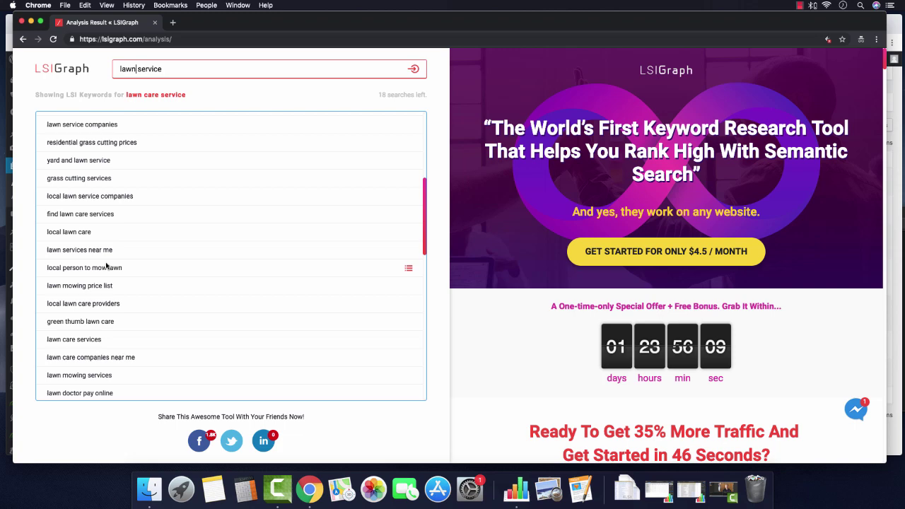
scroll(106, 266, down, 5)
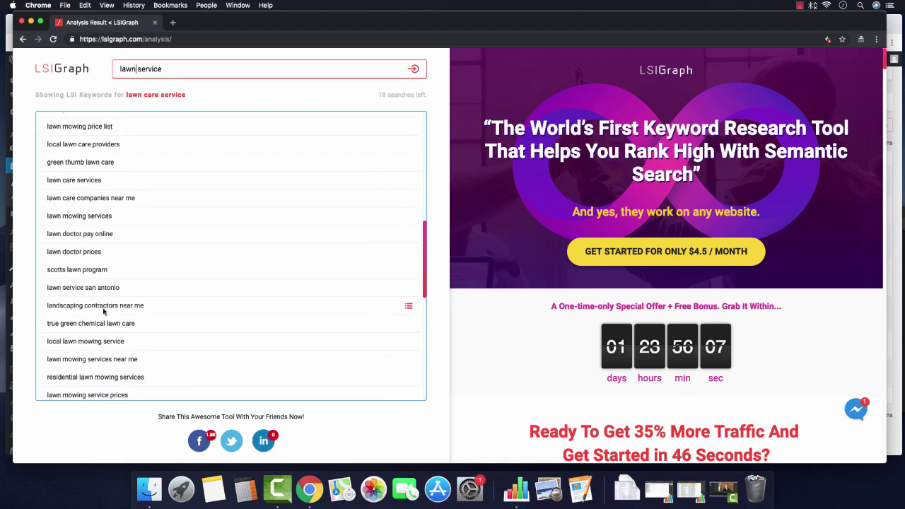
scroll(103, 297, down, 2)
scroll(103, 253, down, 1)
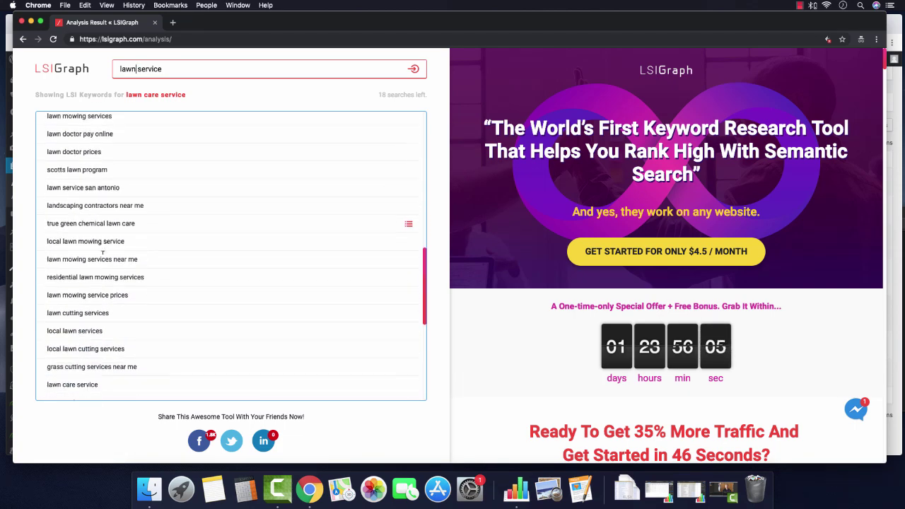
scroll(106, 210, down, 3)
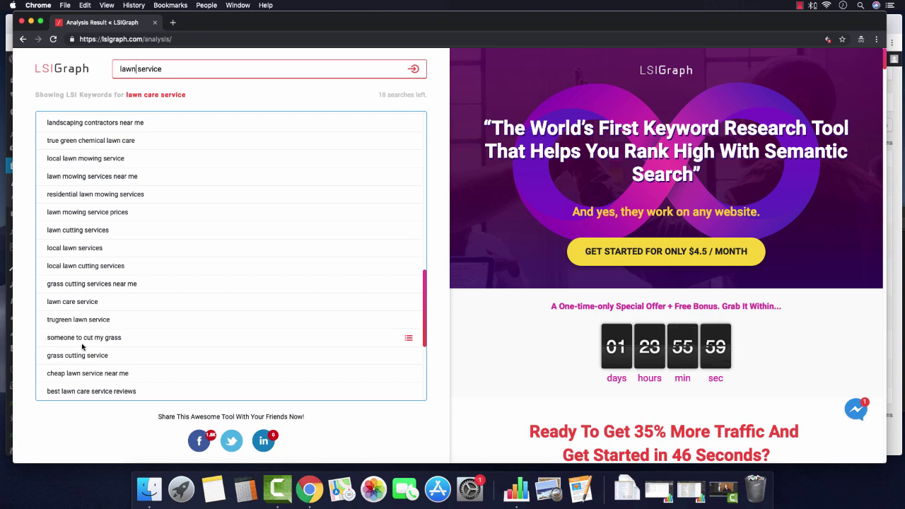
- Highlight 'someone to cut my grass' in the keyword list, then select another term further down
drag(29, 345, 47, 326)
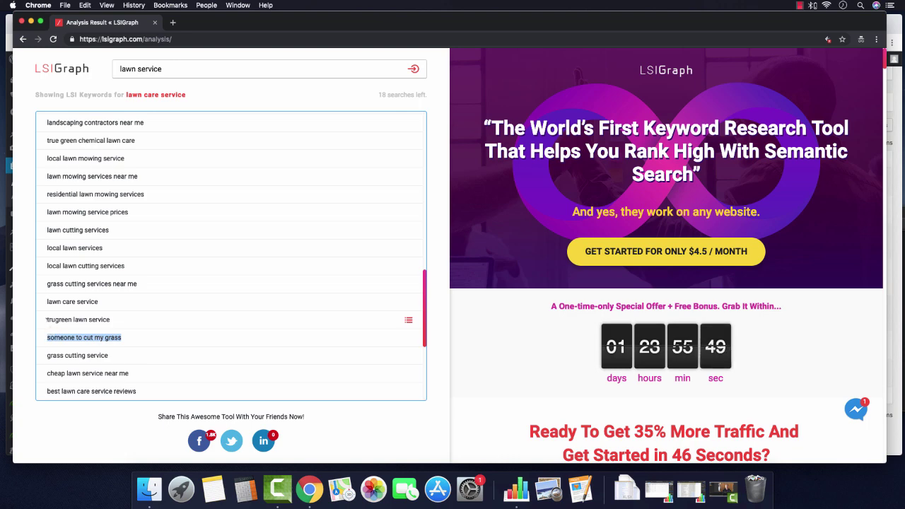
click(81, 337)
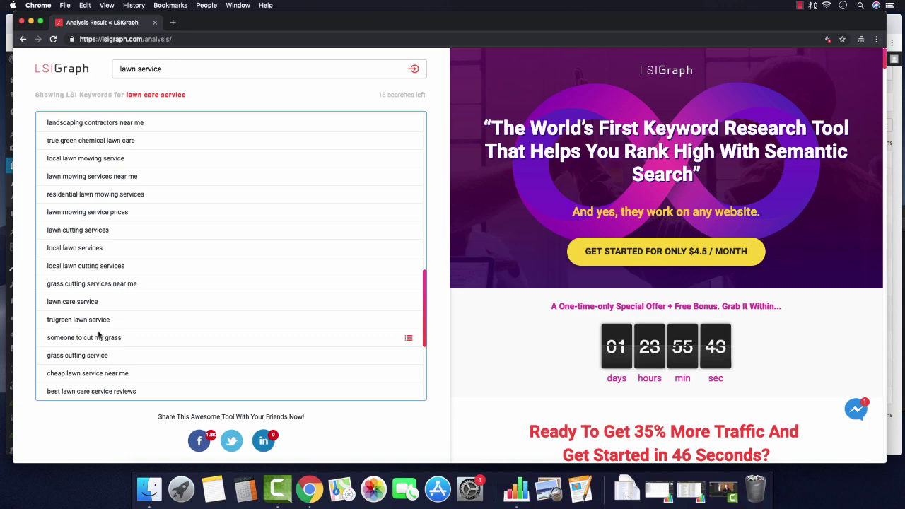
scroll(87, 350, down, 3)
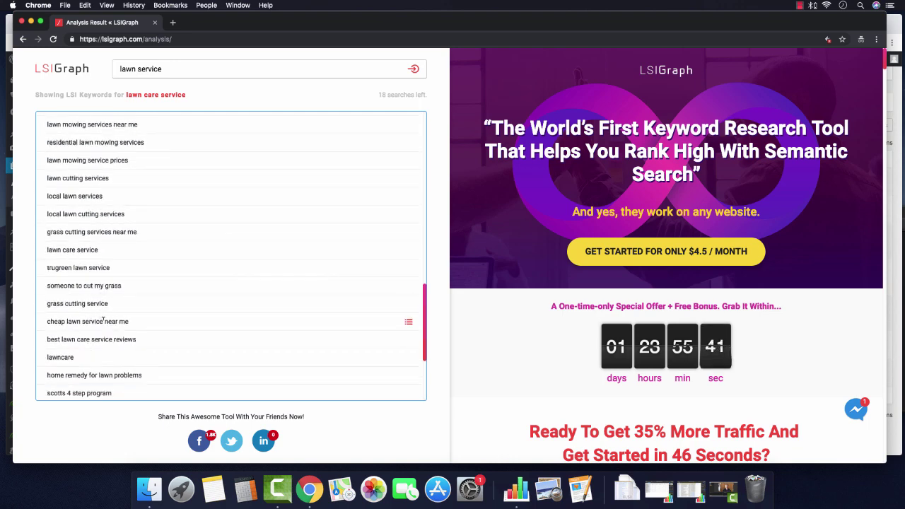
scroll(102, 299, down, 2)
drag(121, 254, 45, 256)
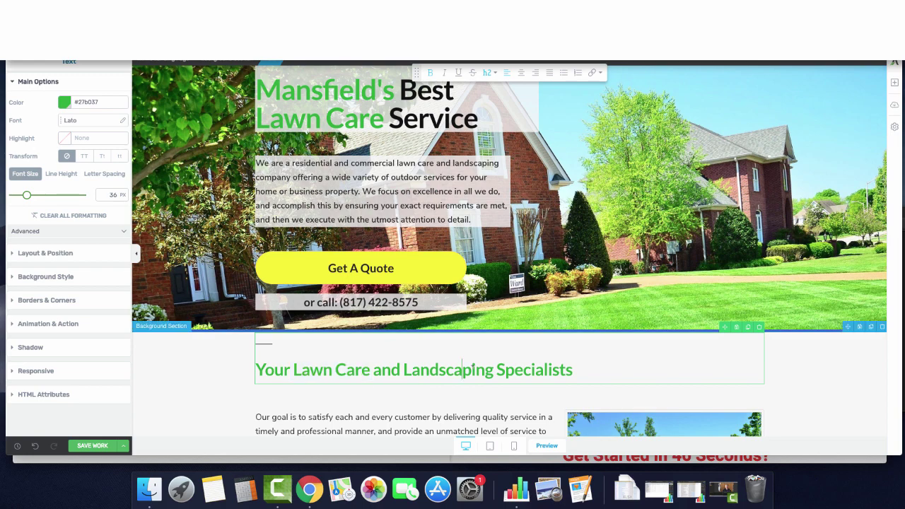
- Select 'Landscaping Specialists' and then 'Specialists' in the 'Your Lawn Care and Landscaping Specialists' heading, leaving it unchanged
drag(391, 369, 586, 369)
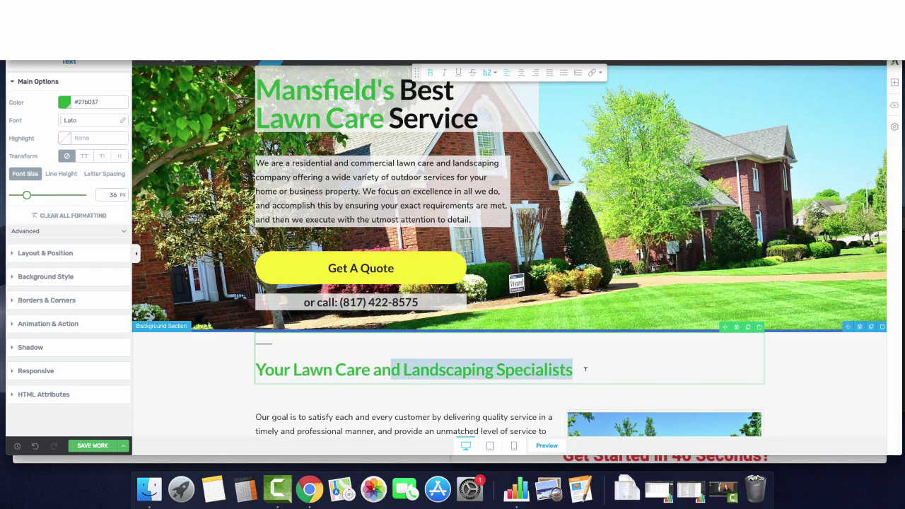
click(585, 368)
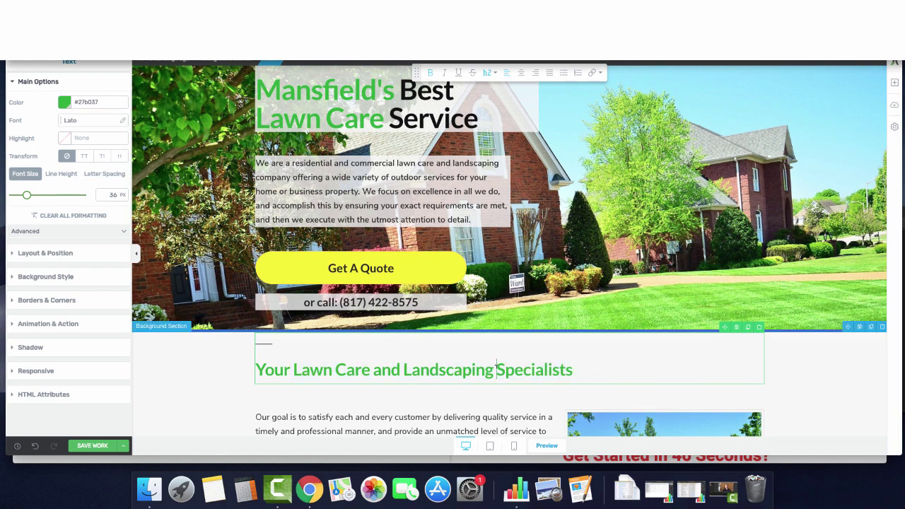
key(shift+alt+Left)
click(585, 368)
scroll(580, 369, down, 3)
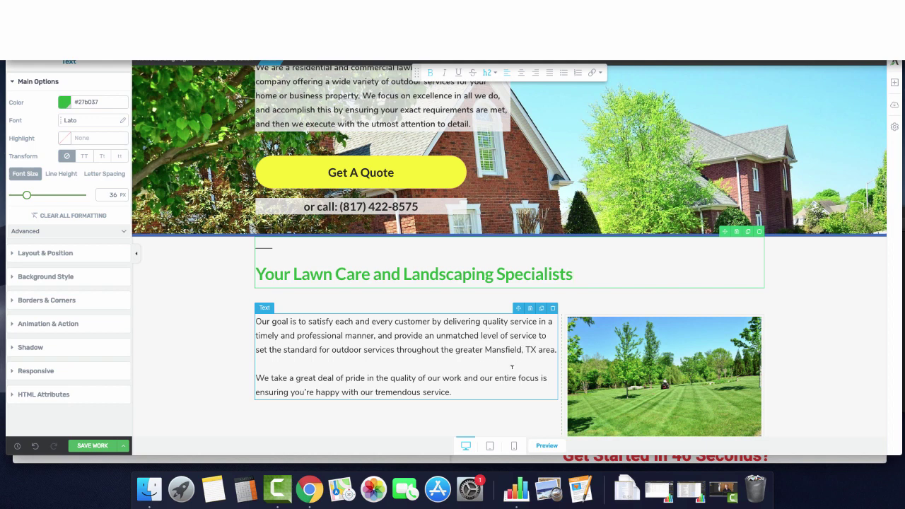
scroll(452, 357, down, 2)
scroll(431, 332, down, 2)
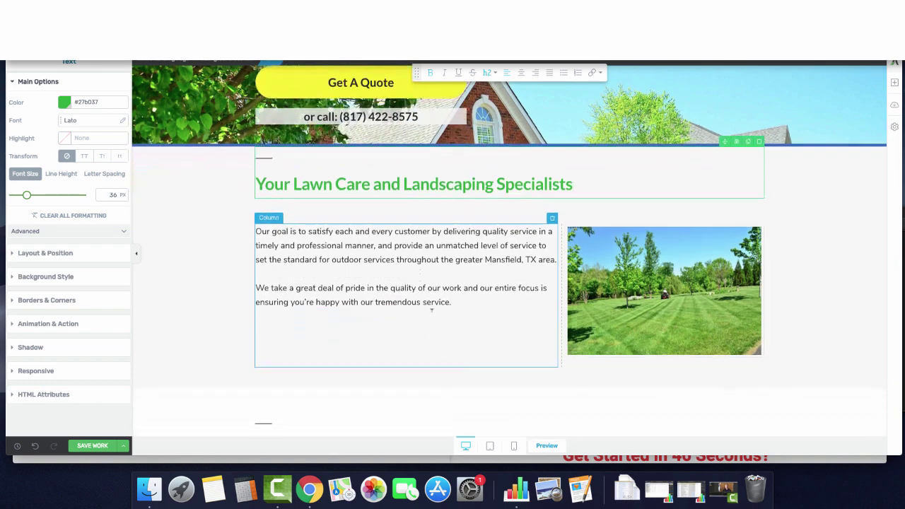
scroll(424, 298, up, 1)
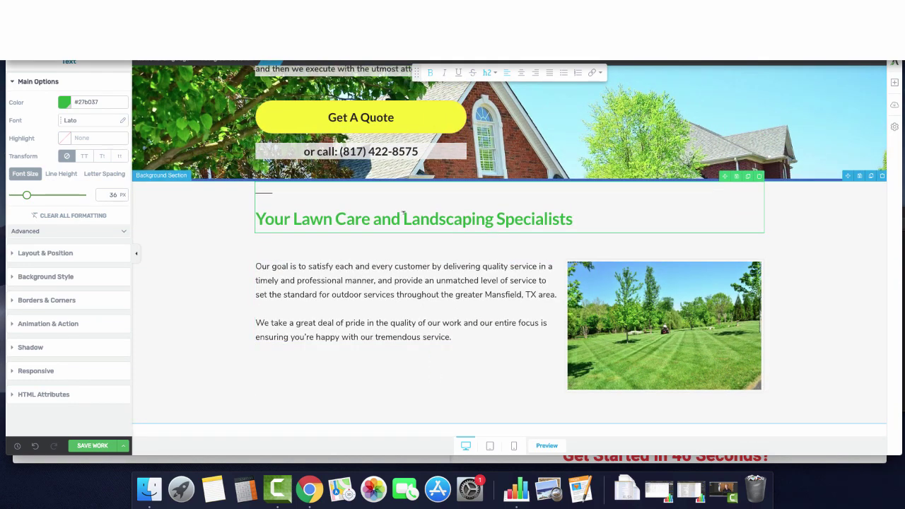
scroll(402, 233, down, 5)
click(372, 310)
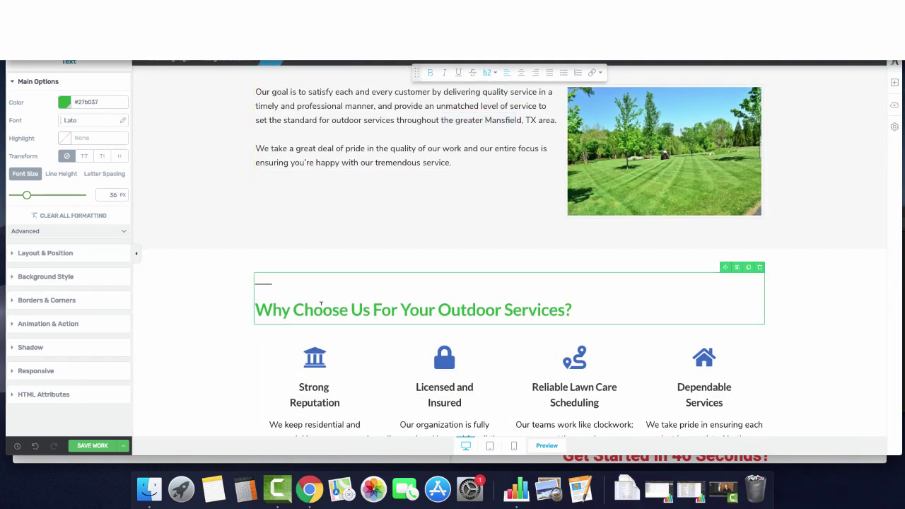
drag(324, 310, 485, 310)
drag(565, 310, 438, 302)
click(520, 309)
scroll(521, 304, down, 10)
drag(286, 282, 622, 281)
click(316, 282)
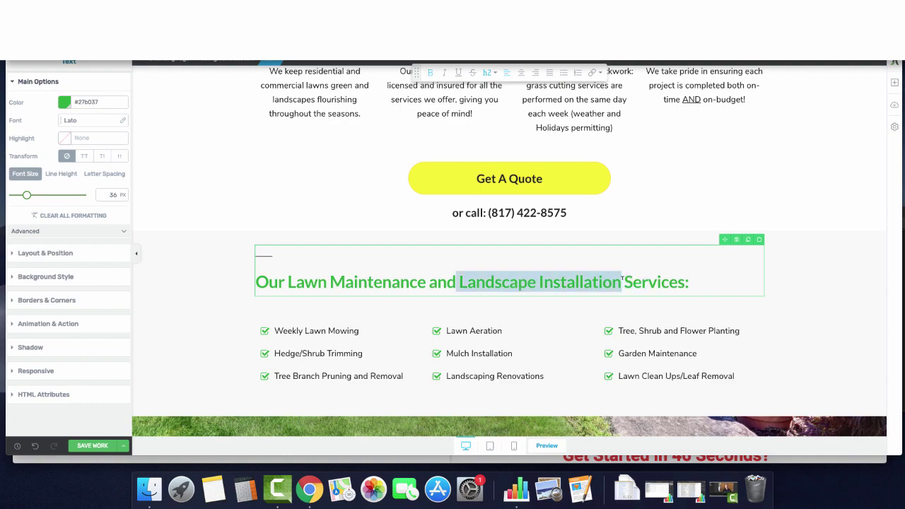
drag(476, 282, 642, 282)
scroll(519, 295, down, 3)
scroll(519, 296, down, 3)
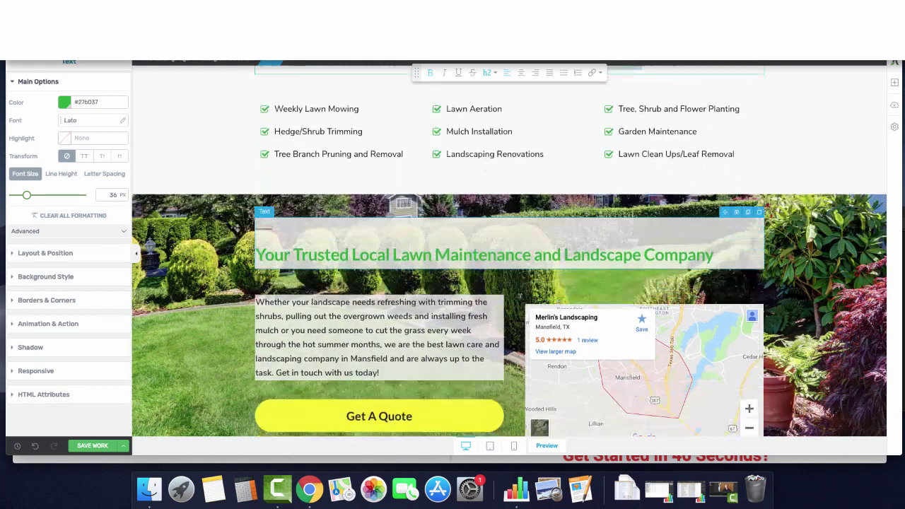
drag(256, 254, 721, 251)
click(714, 253)
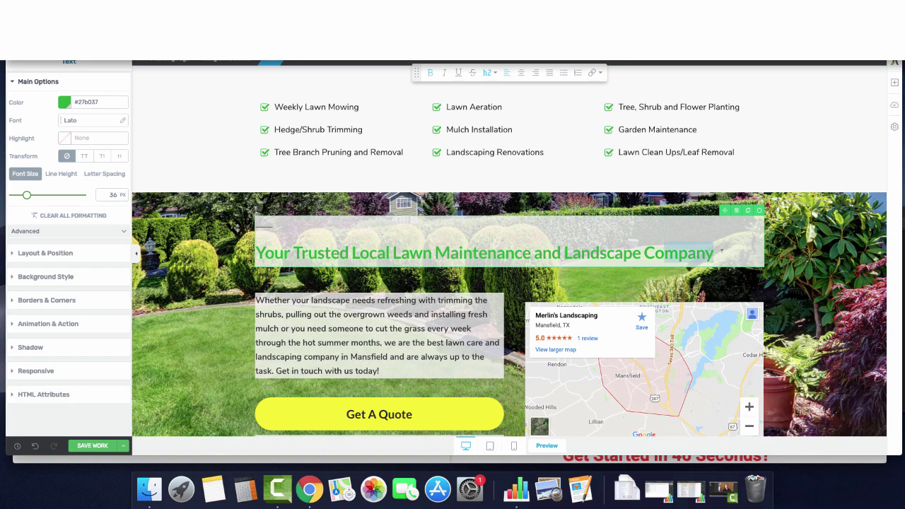
drag(356, 254, 411, 254)
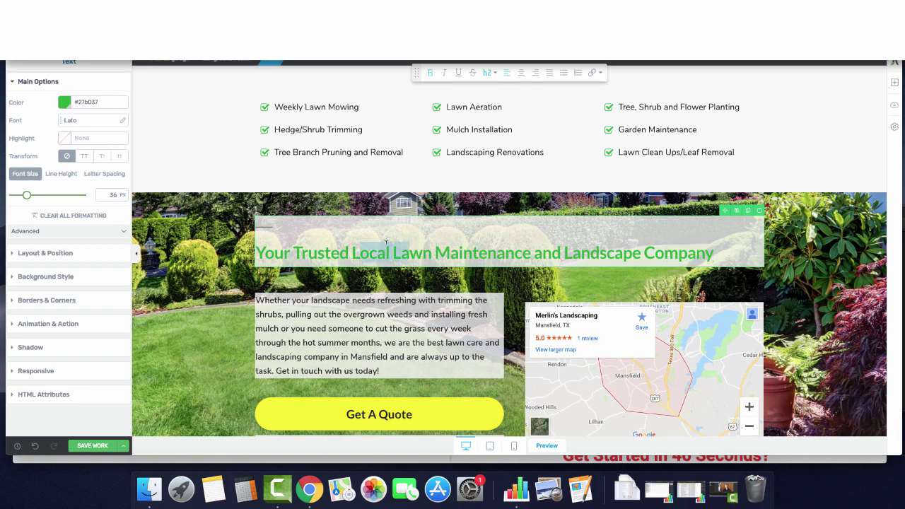
scroll(404, 303, down, 2)
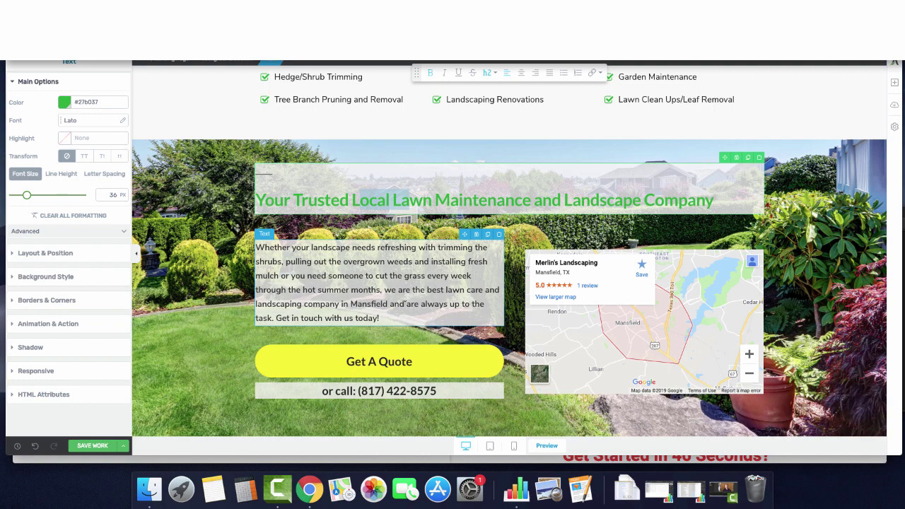
scroll(406, 305, down, 3)
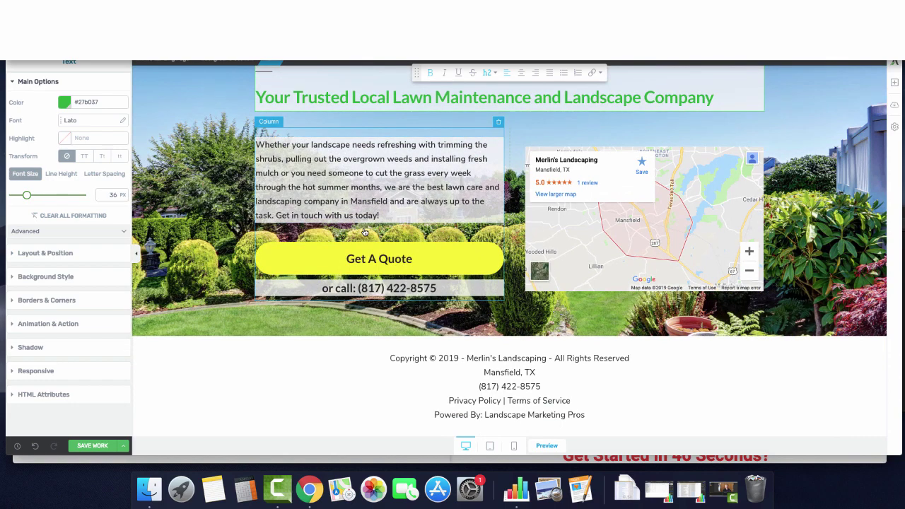
scroll(364, 232, up, 4)
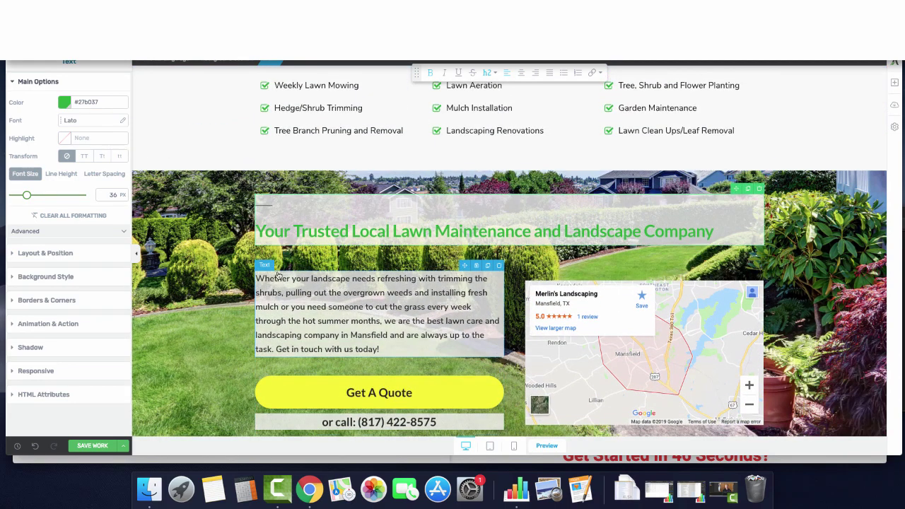